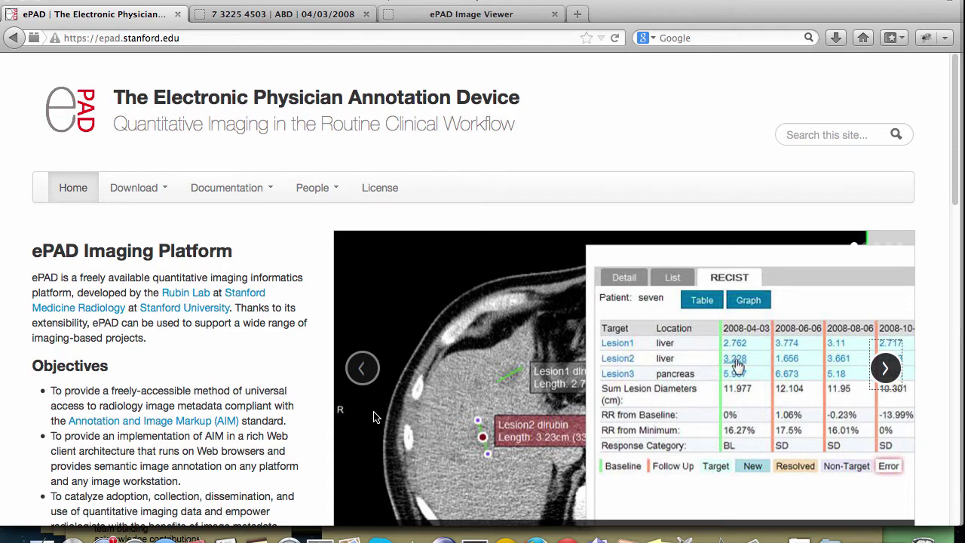
- Back in the ePAD viewer, open Lesion1's 3.561 follow-up measurement from the RECIST table
key(ctrl+Tab)
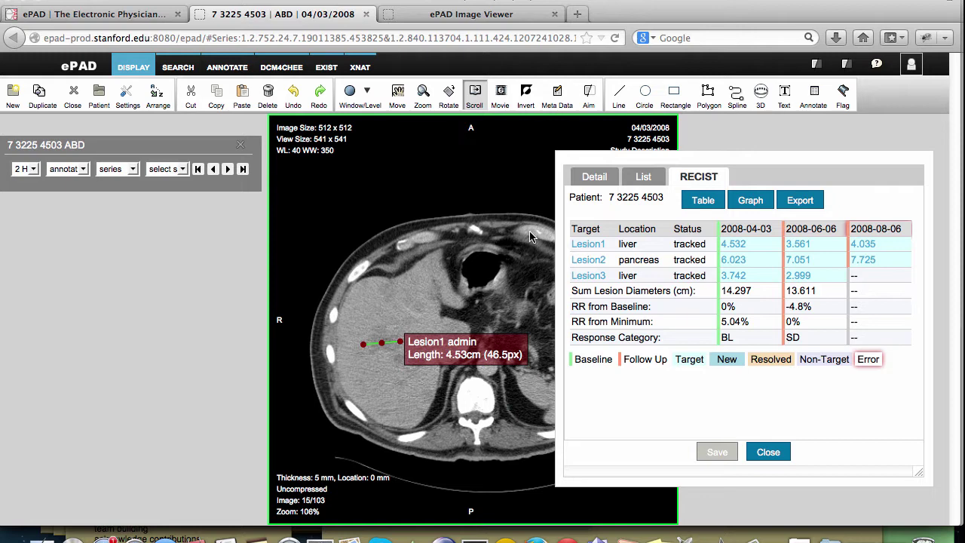
click(794, 245)
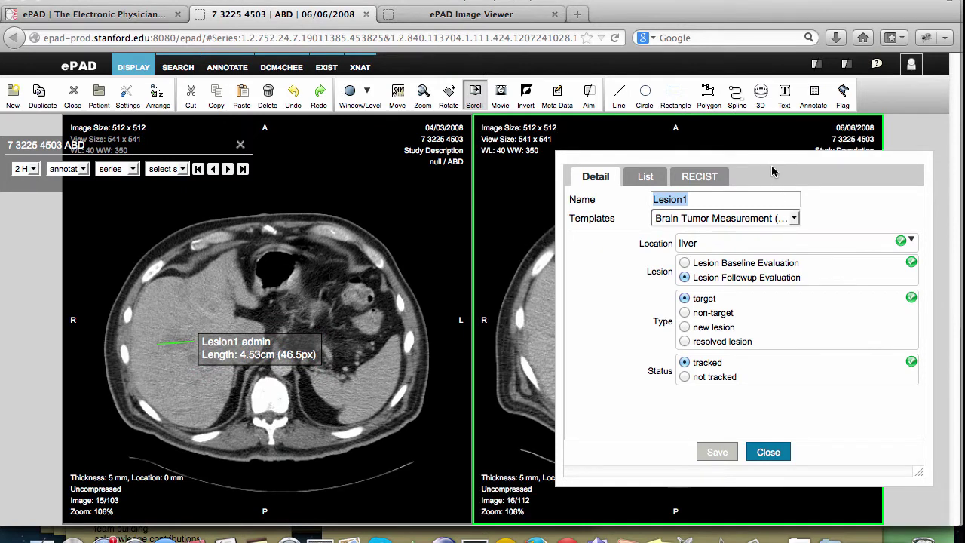
- Open Lesion1's 4.035 measurement on the 08/06/2008 scan from the RECIST table
drag(766, 157, 351, 164)
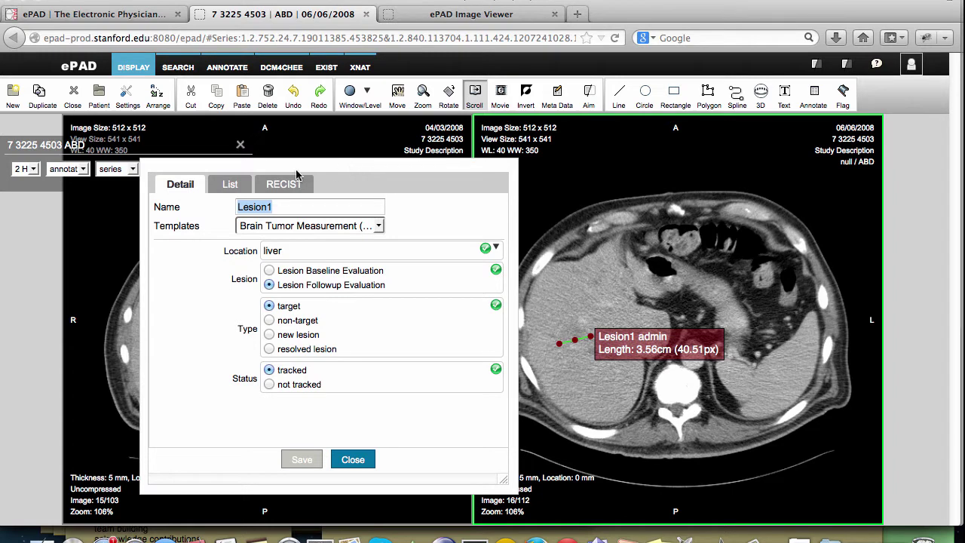
click(285, 185)
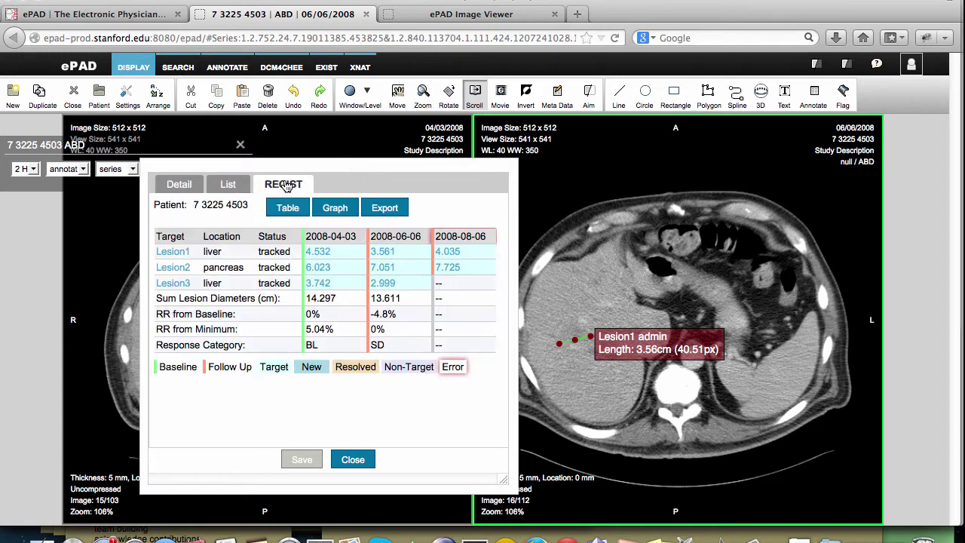
click(447, 254)
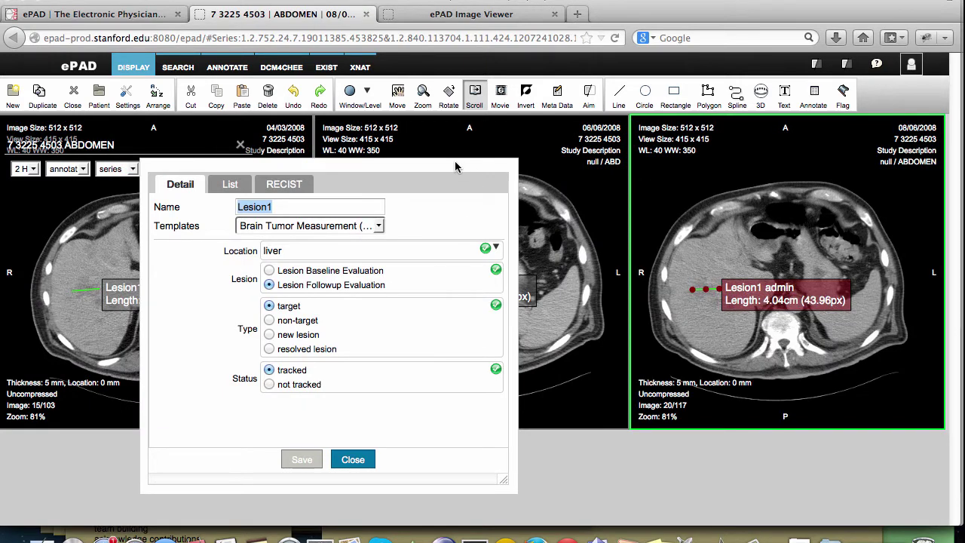
- Reposition the lesion panel and open Lesion3's 3.742 baseline measurement
drag(454, 166, 700, 367)
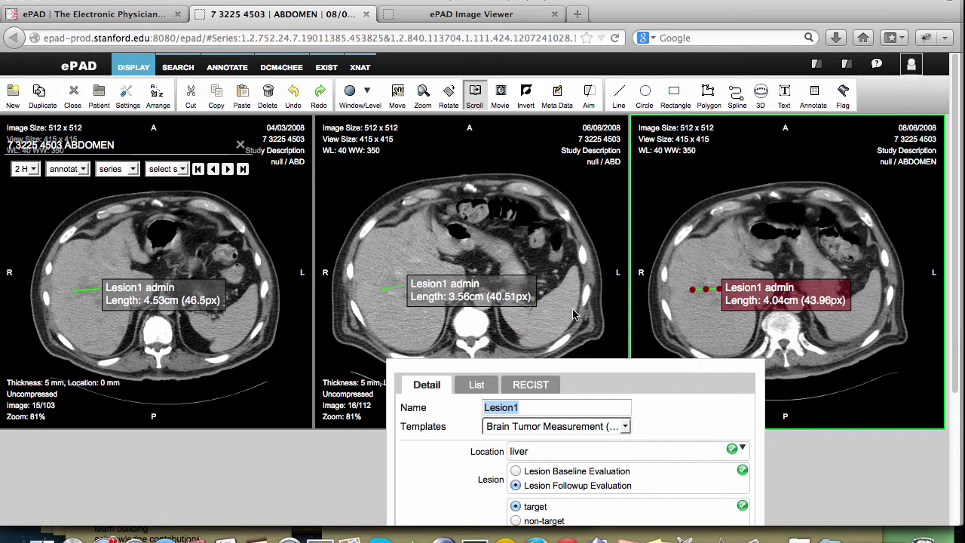
mouse_move(618, 368)
mouse_down()
mouse_move(566, 334)
mouse_move(440, 196)
mouse_up()
click(386, 211)
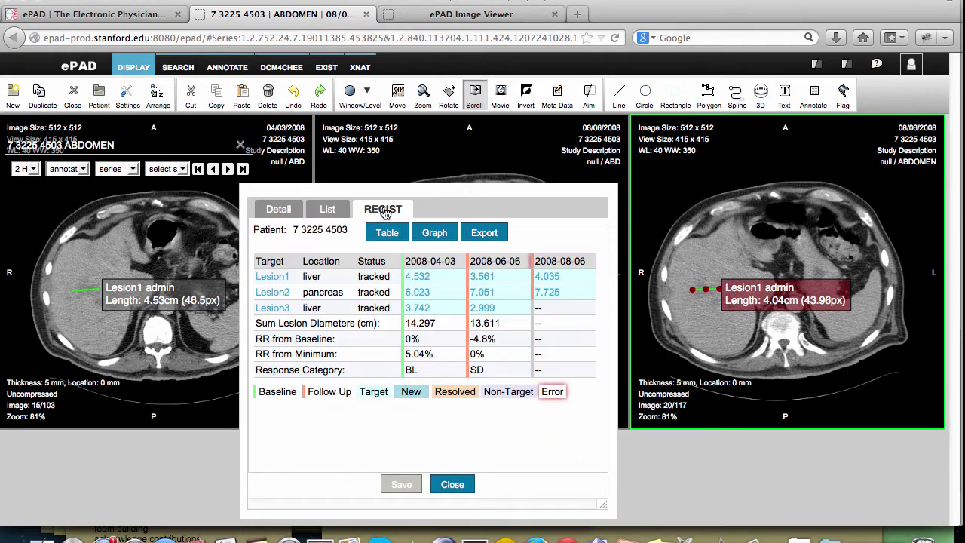
click(419, 309)
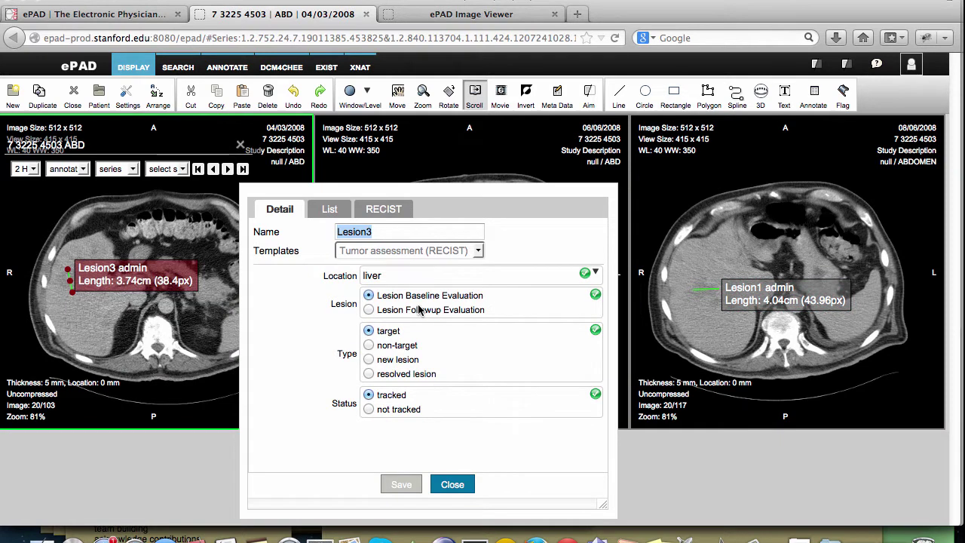
- Open Lesion3's 2.999 follow-up measurement from the RECIST table and move the panel aside
click(397, 210)
click(484, 309)
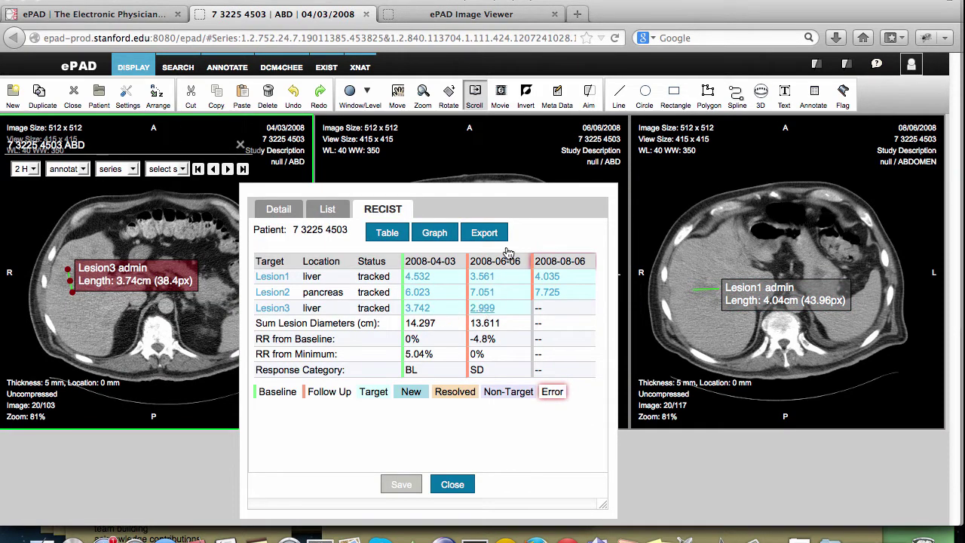
drag(472, 196, 212, 178)
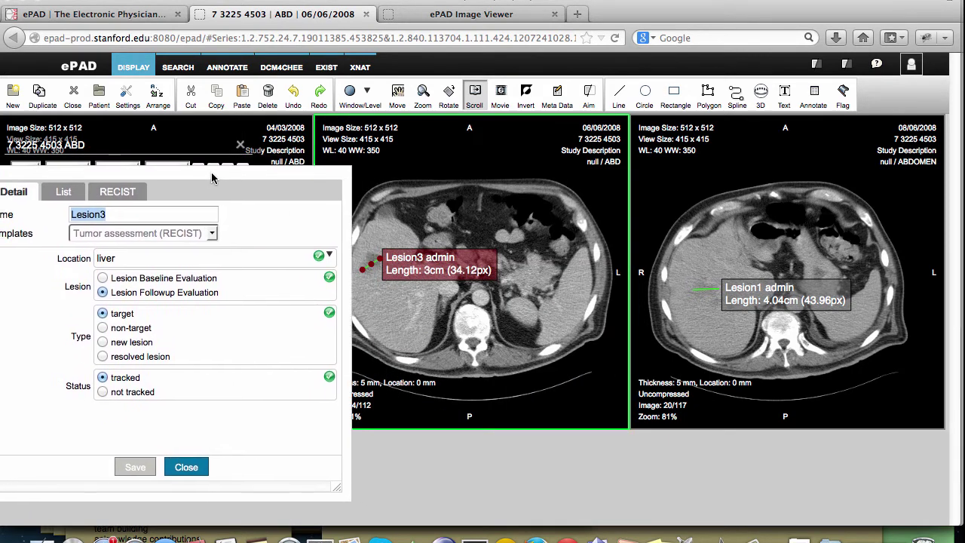
- Open Lesion2's 7.725 pancreas measurement on the 08/06/2008 scan, keeping its panel fully visible
click(121, 193)
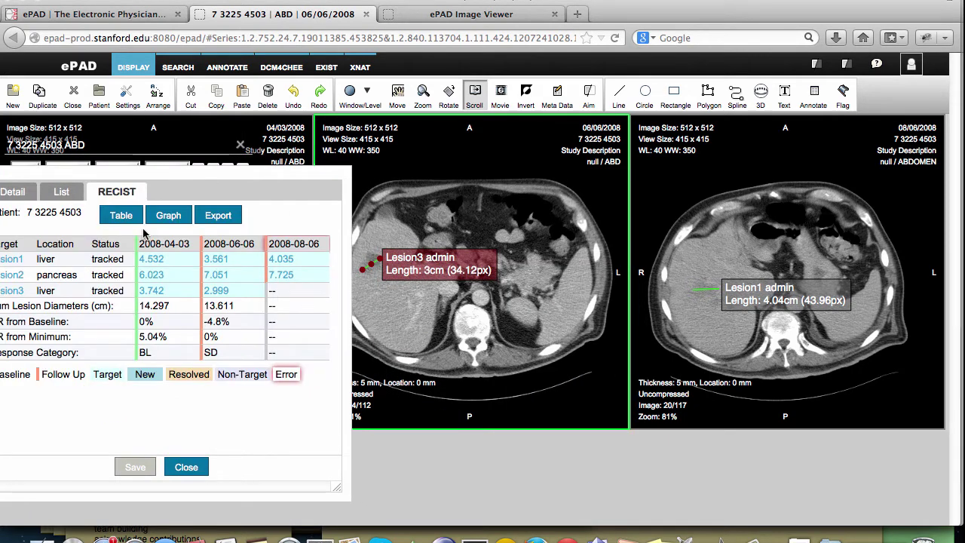
click(285, 279)
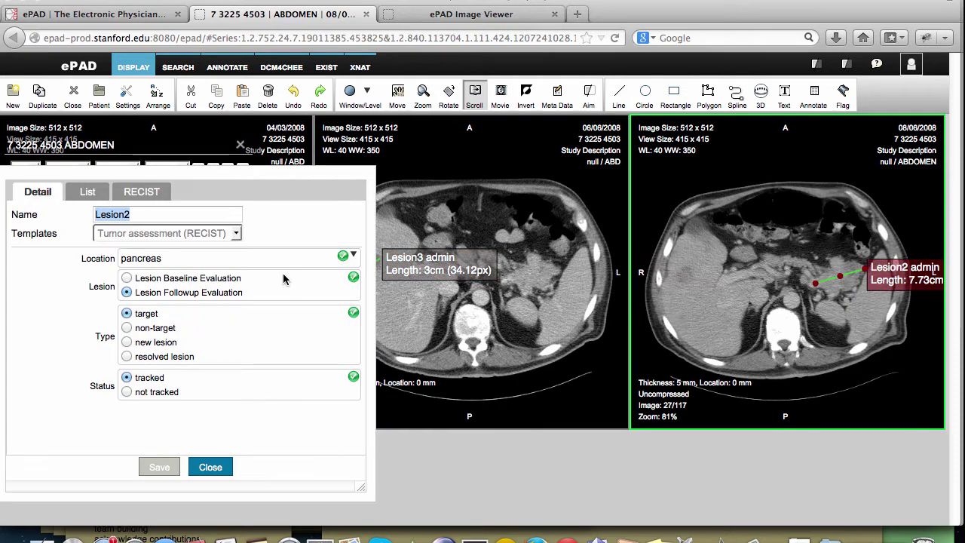
drag(324, 173, 271, 168)
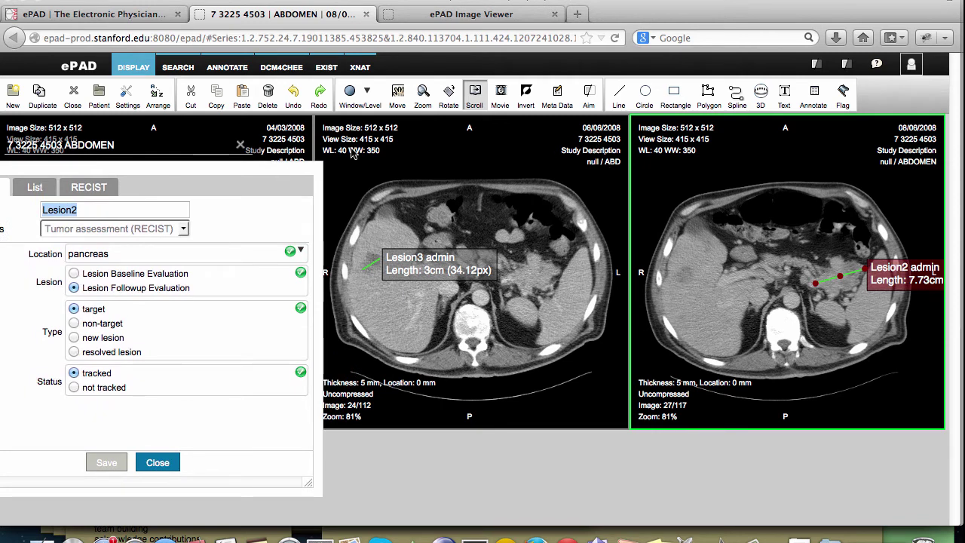
drag(254, 172, 314, 160)
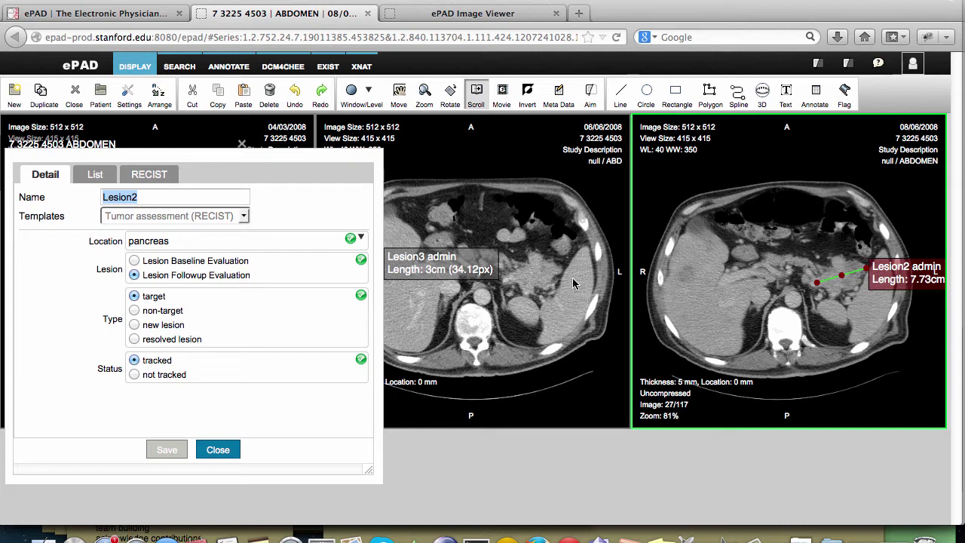
- Draw a 2.9 cm line across the liver lesion on the 08/06/2008 scan and name it Lesion3
click(619, 93)
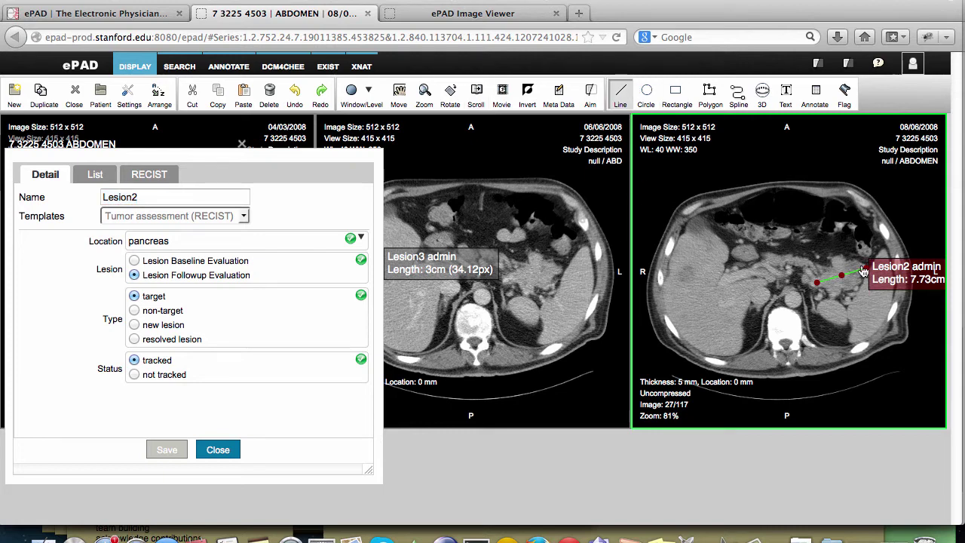
click(677, 280)
click(692, 273)
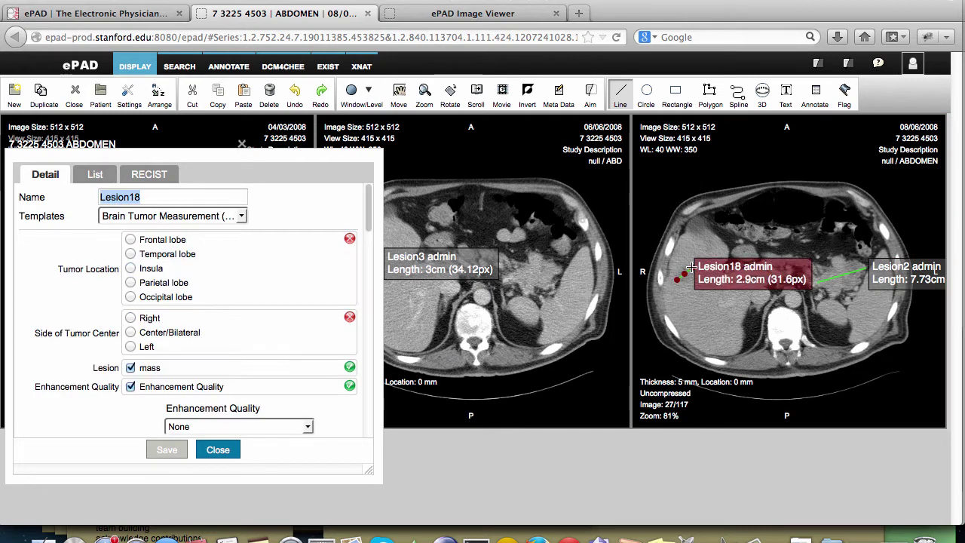
click(142, 197)
key(BackSpace)
key(BackSpace)
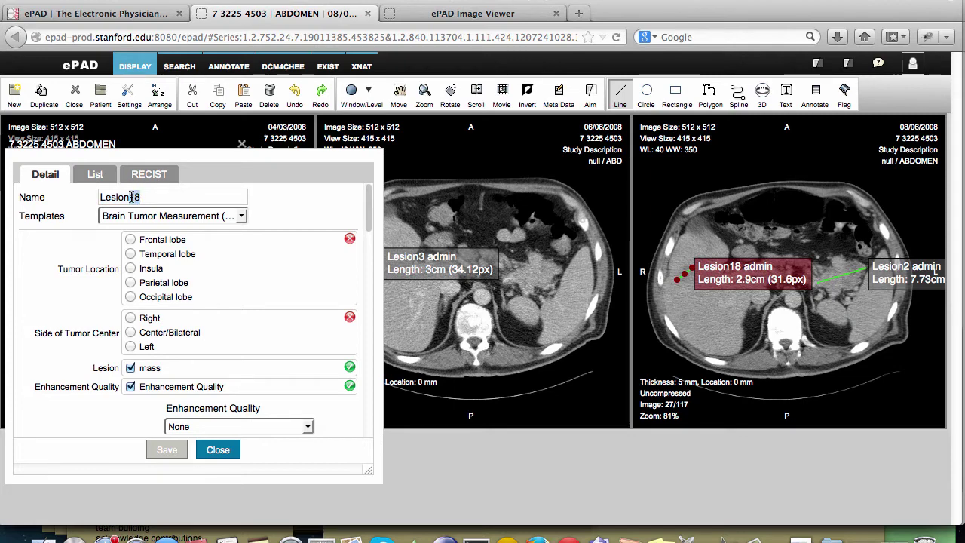
text(3)
- Apply Tumor assessment (RECIST) with liver, Followup, target and tracked, then save Lesion3
click(241, 216)
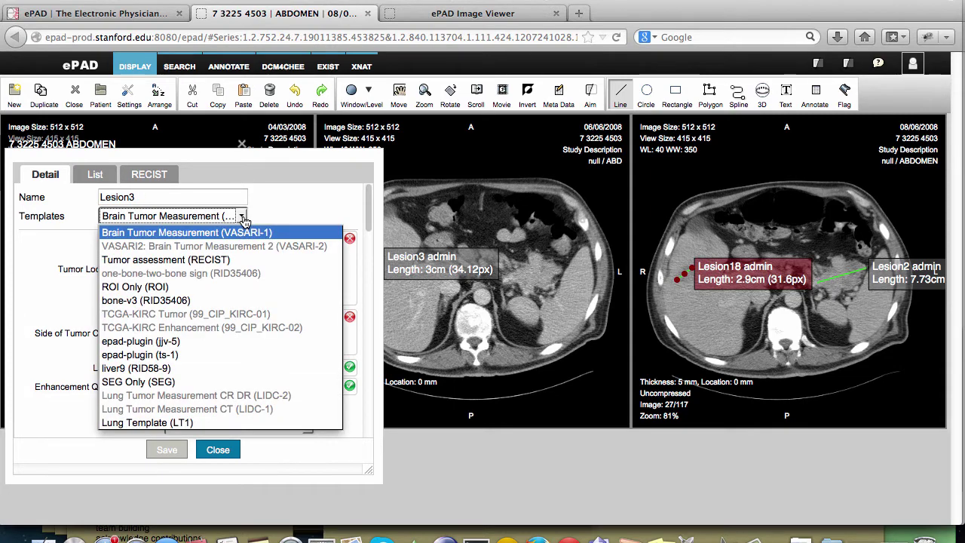
click(199, 259)
click(172, 240)
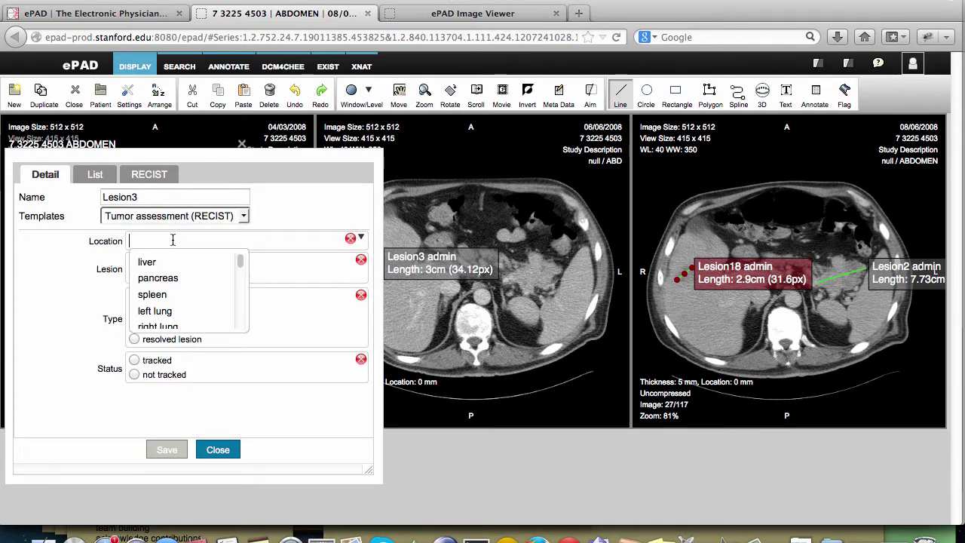
click(160, 262)
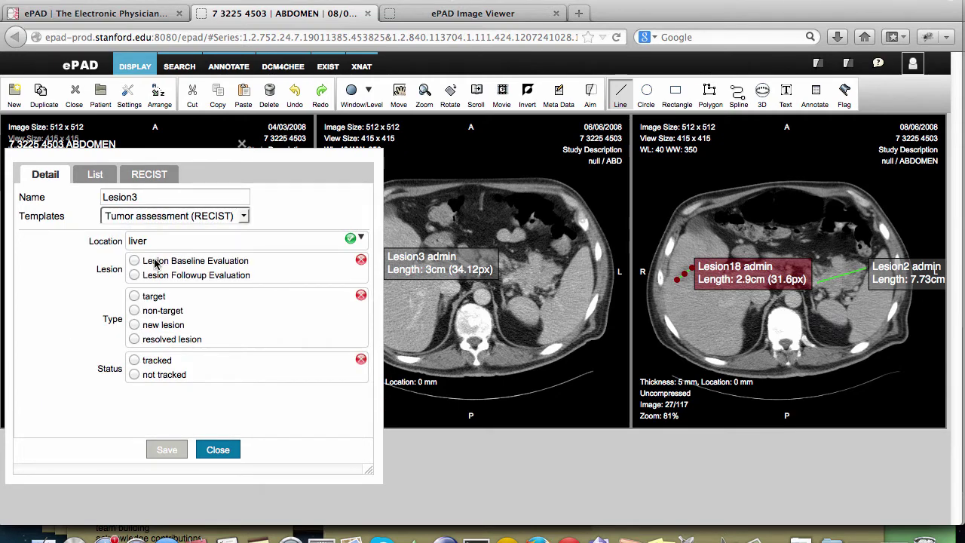
click(134, 275)
click(134, 296)
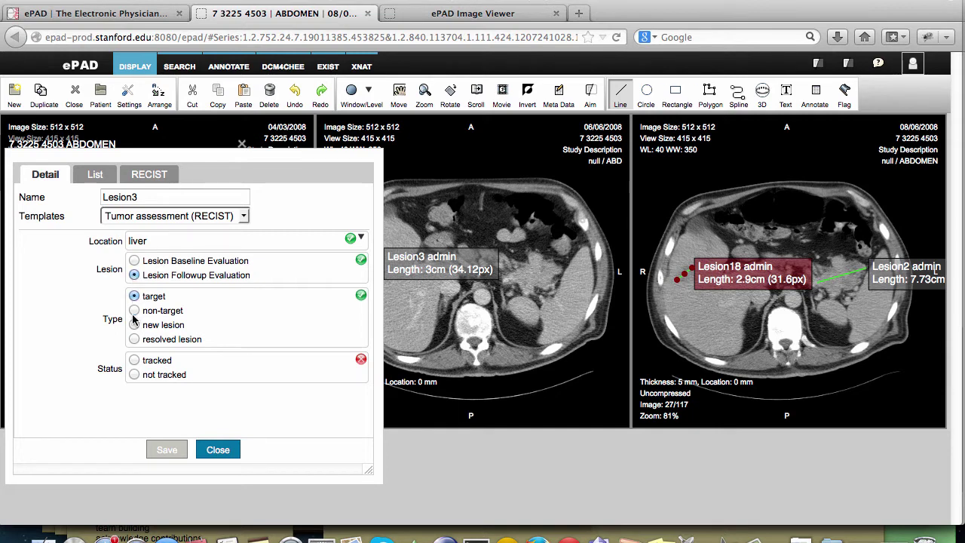
click(134, 360)
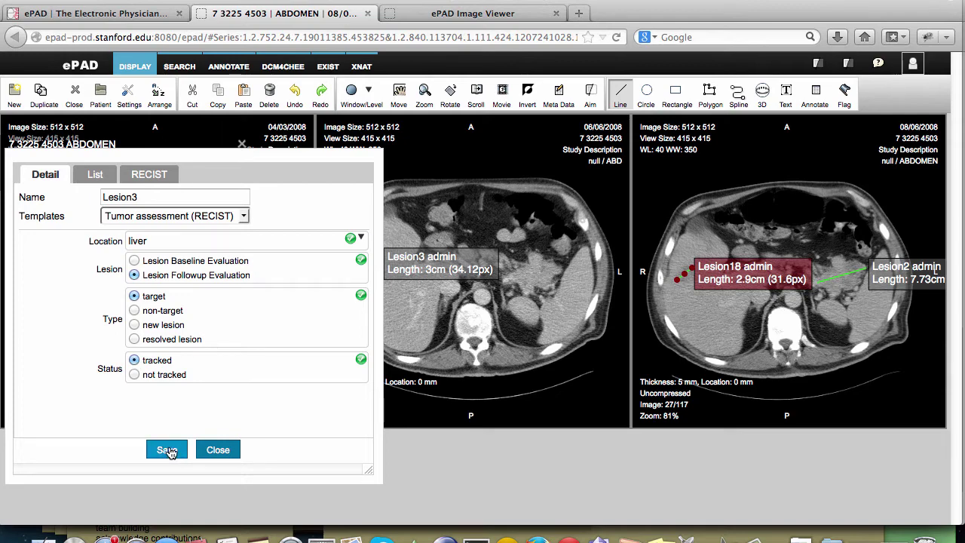
click(167, 450)
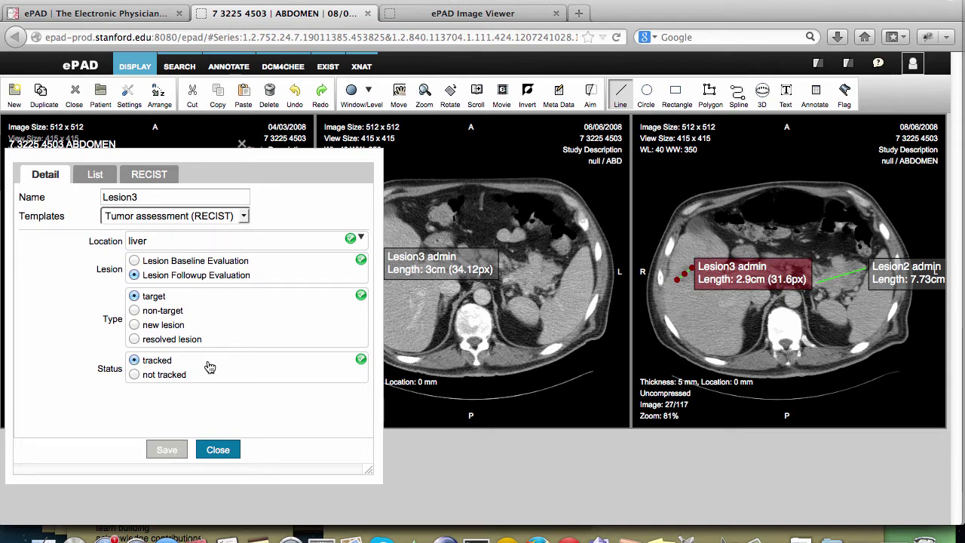
click(150, 179)
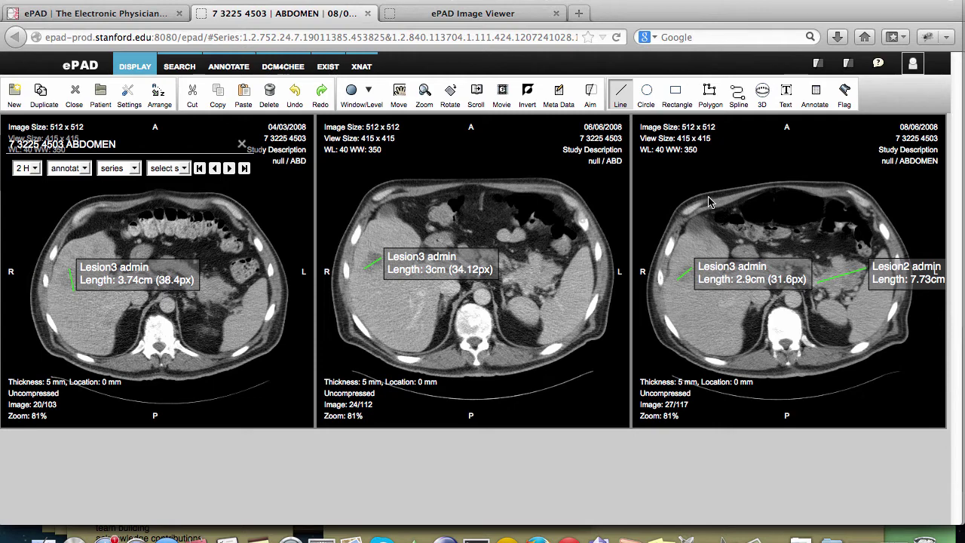
- Close the 06/06/2008 and baseline series, leaving only the 08/06/2008 scan
click(503, 185)
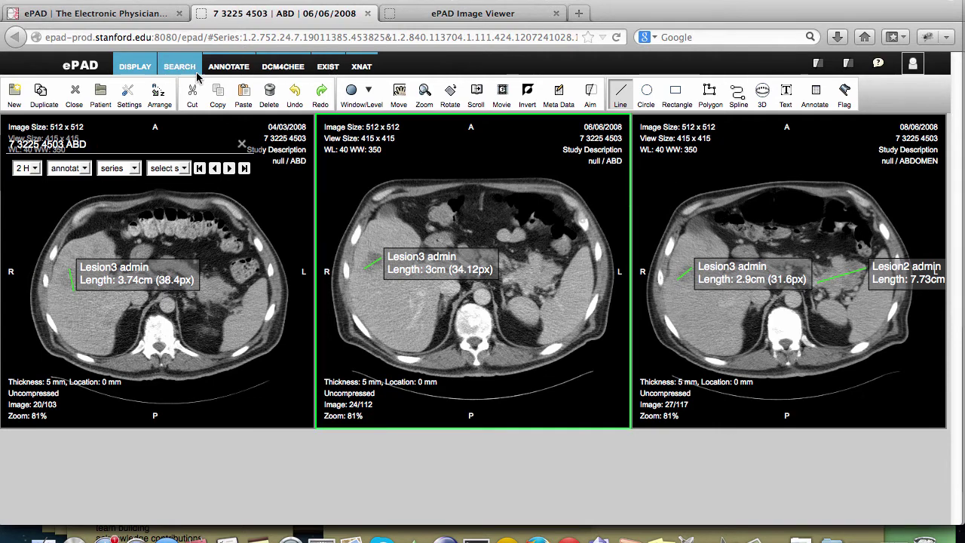
click(75, 96)
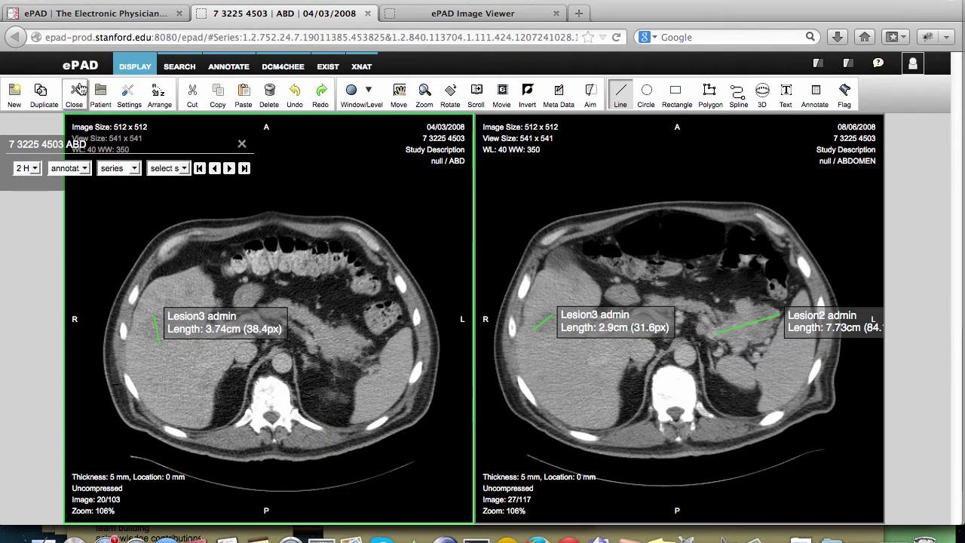
click(75, 96)
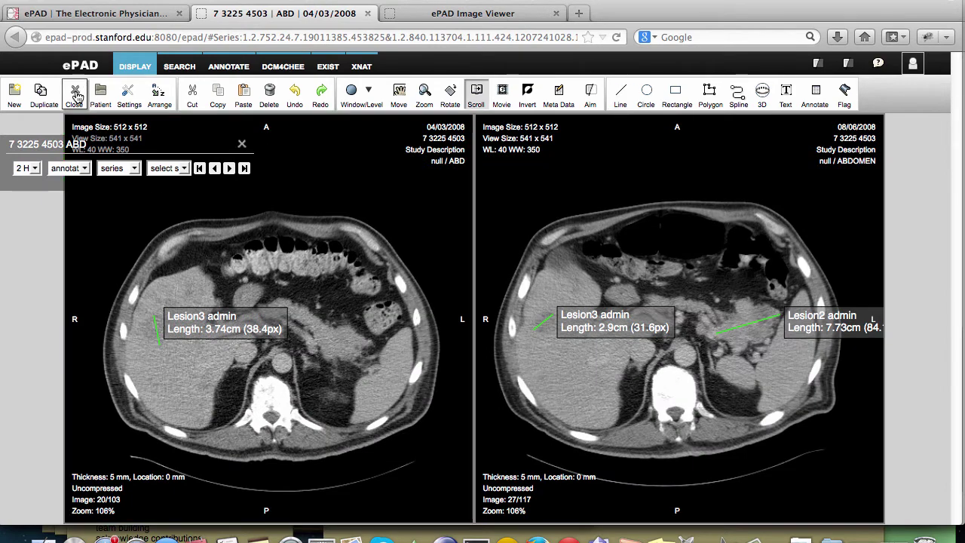
click(75, 96)
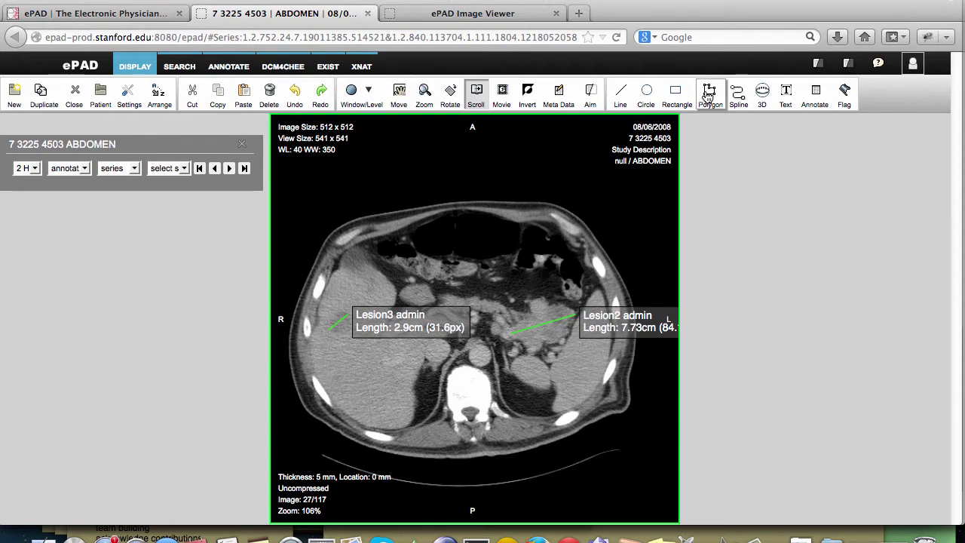
- Zoom and pan the 08/06/2008 scan so the enlarged liver centres on Lesion3's measurement
click(422, 98)
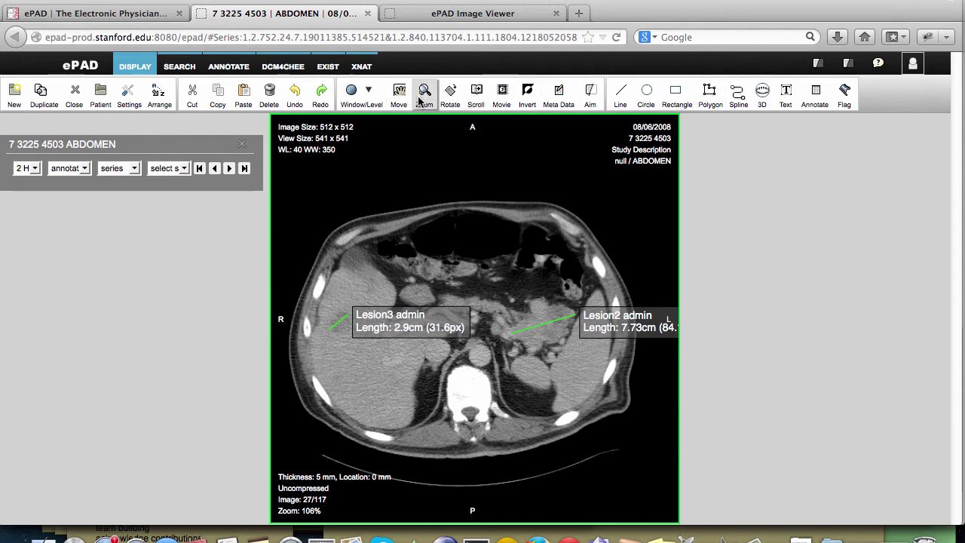
drag(382, 249, 363, 178)
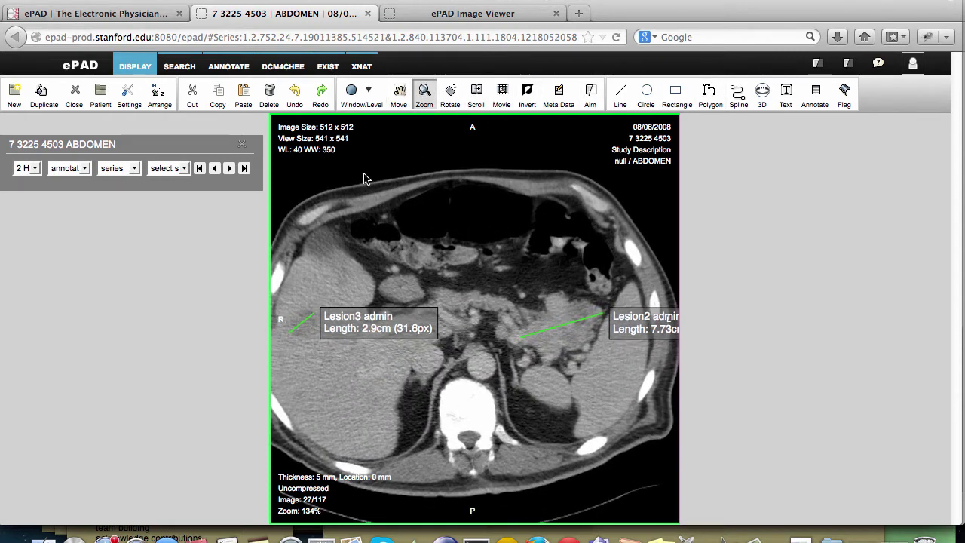
click(399, 94)
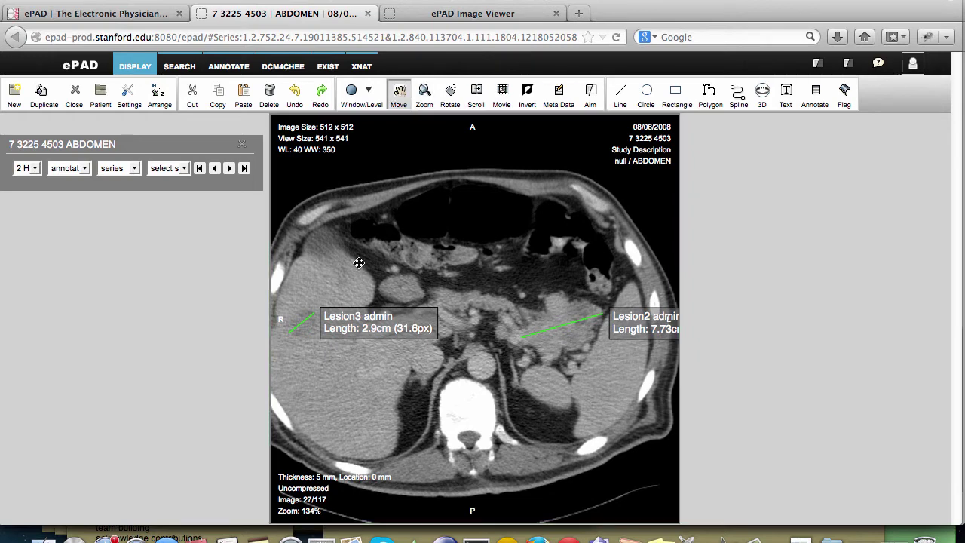
drag(356, 260, 472, 137)
click(425, 95)
drag(456, 336, 456, 312)
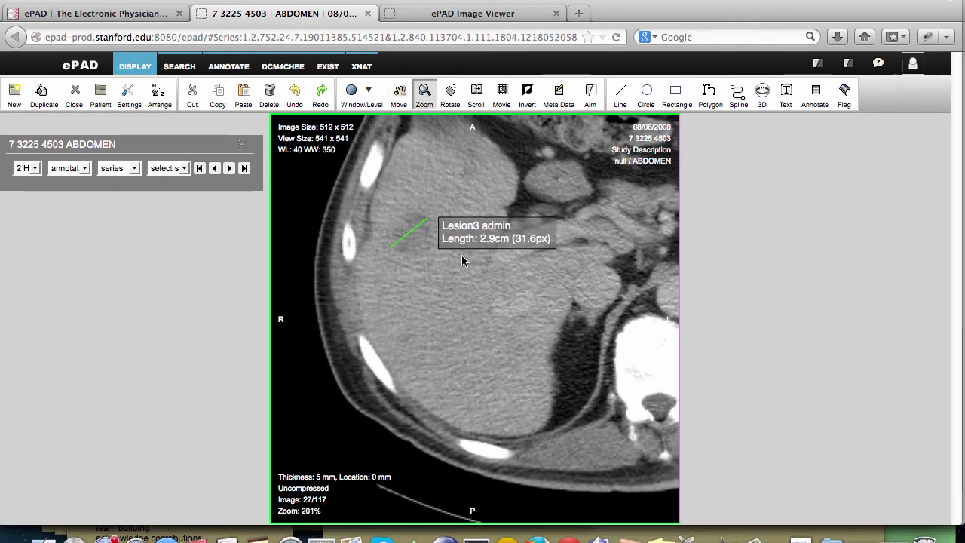
click(738, 94)
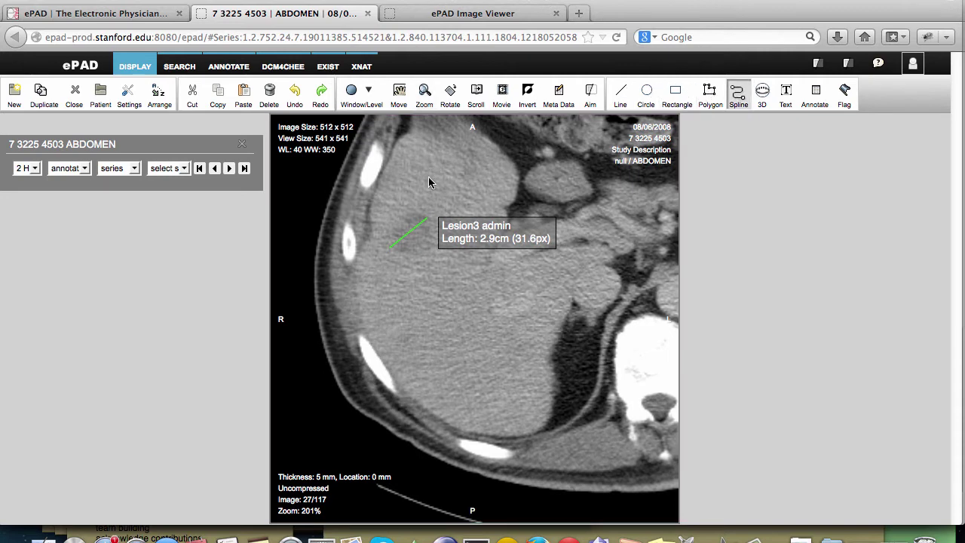
- Place three spline points around the liver lesion and close the outline at the first point
click(403, 216)
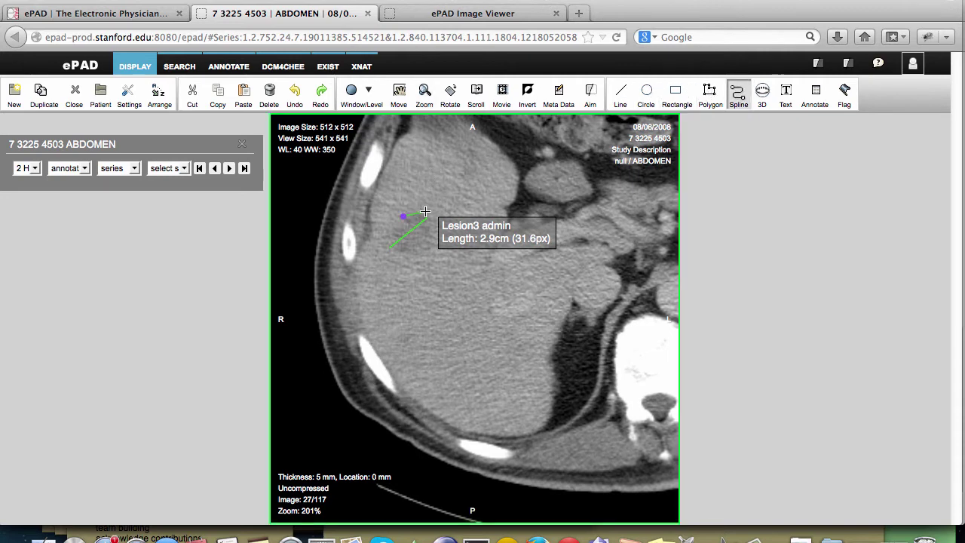
click(428, 260)
click(379, 236)
click(405, 221)
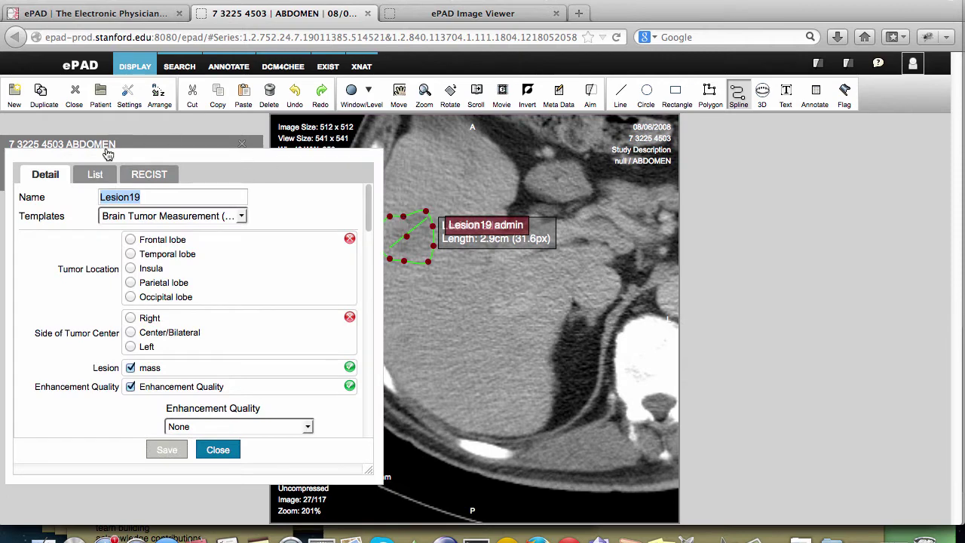
- Give the spline the epad-plugin (jjv-5) template with Liver CT, rename it Lesion-plugin, save and close
click(242, 216)
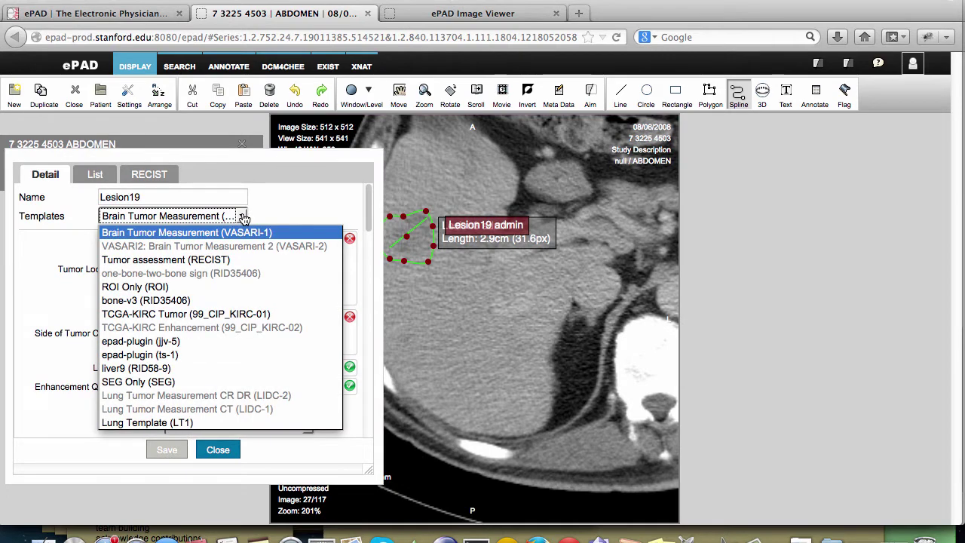
click(145, 343)
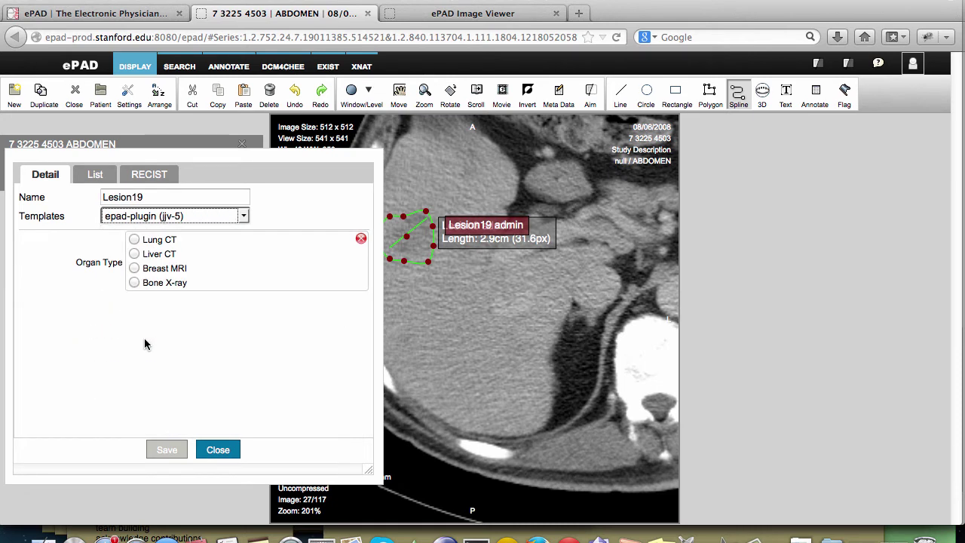
click(135, 254)
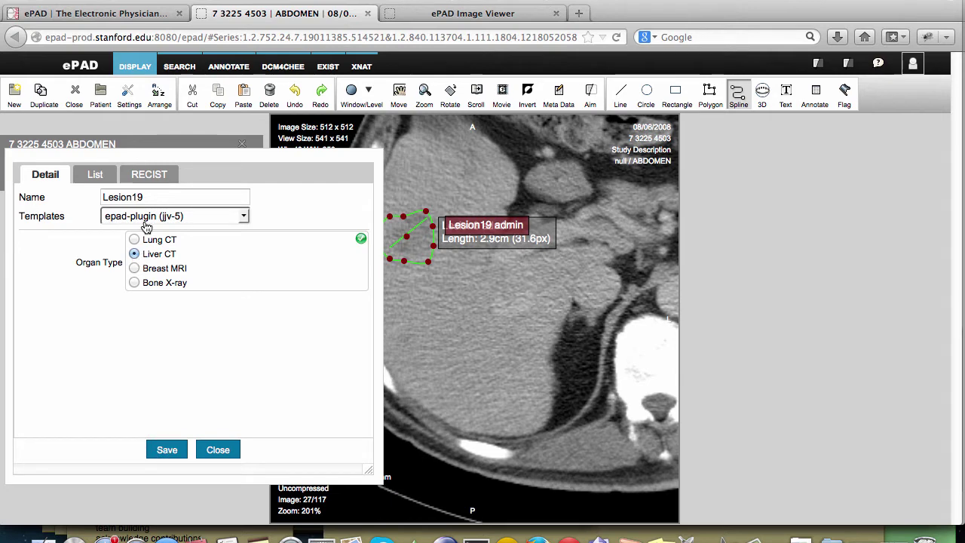
drag(135, 196, 132, 198)
text(-plugin)
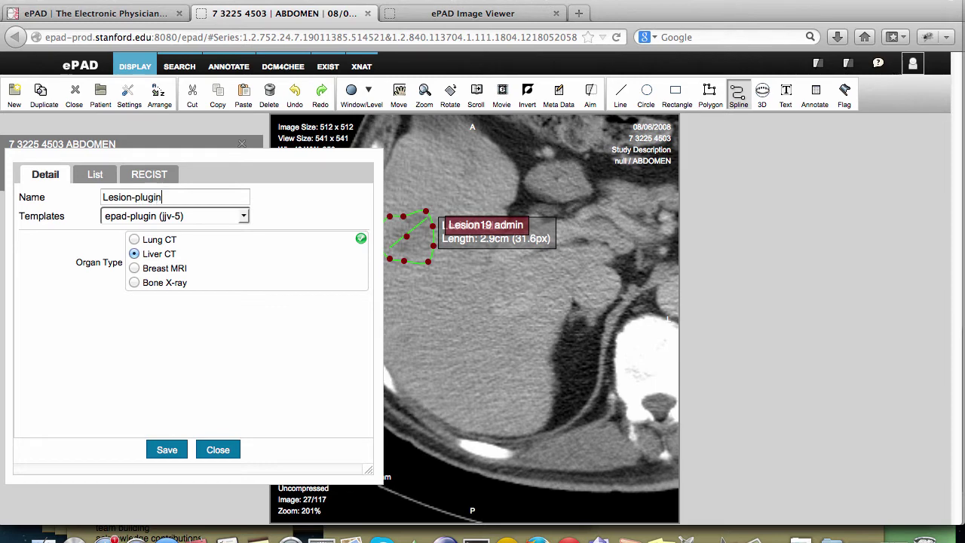
click(178, 451)
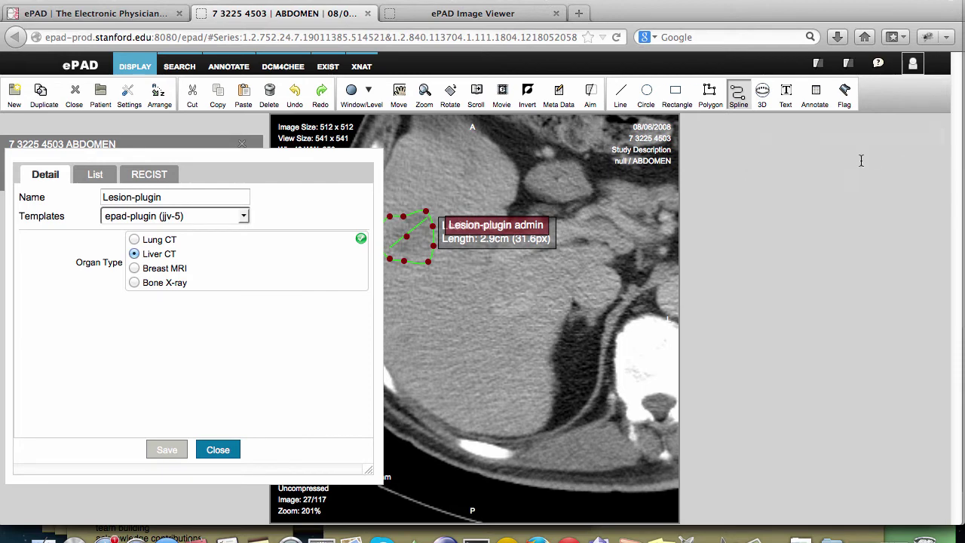
click(225, 452)
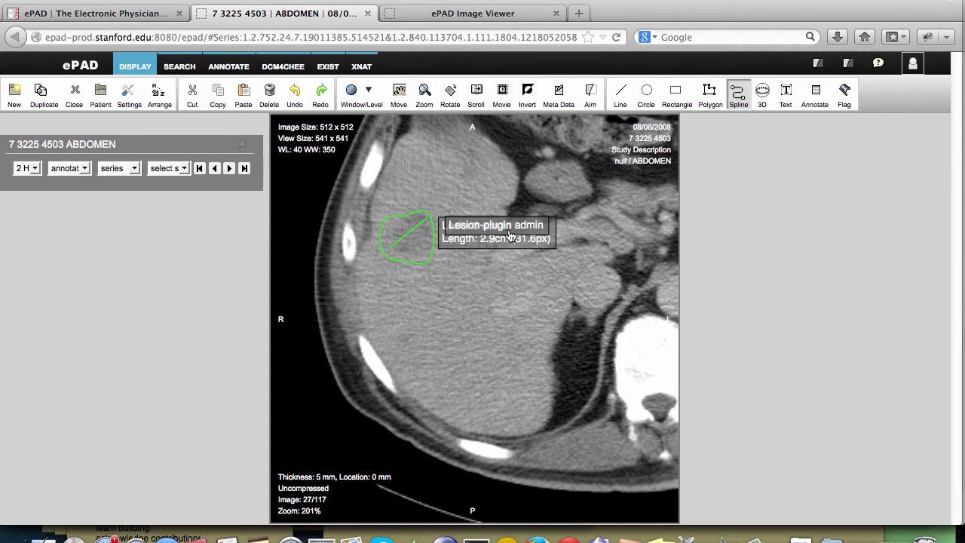
- On the ANNOTATE page, select Lesion-plugin and download its AIM Table
click(222, 66)
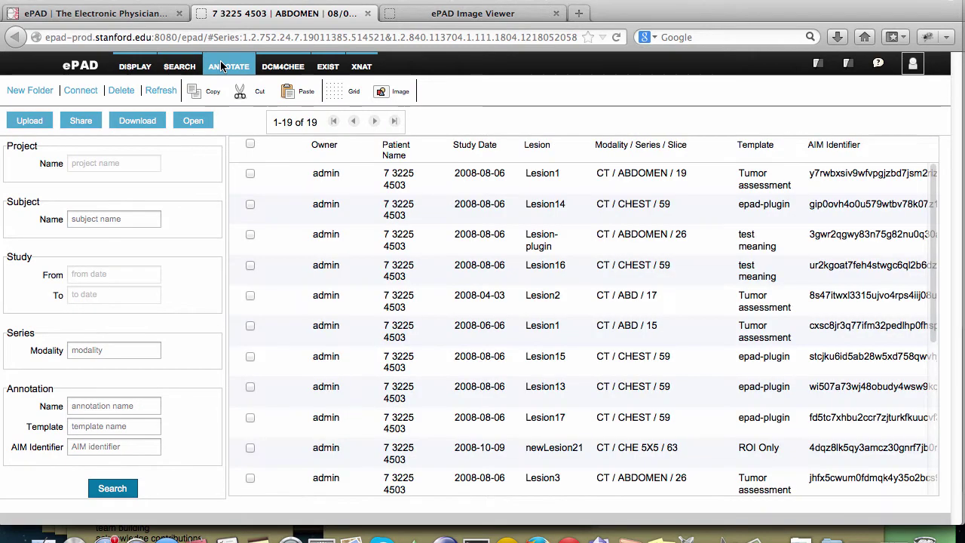
click(540, 146)
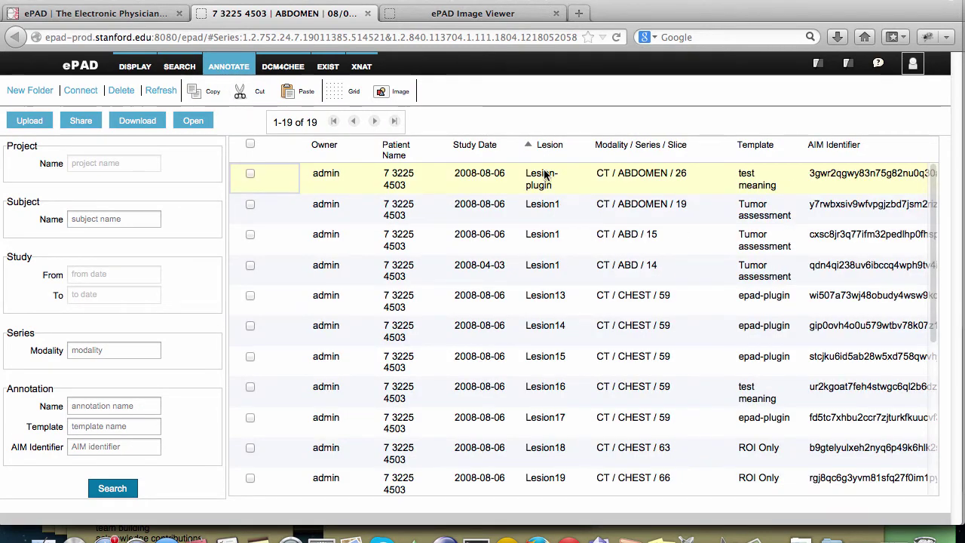
click(250, 175)
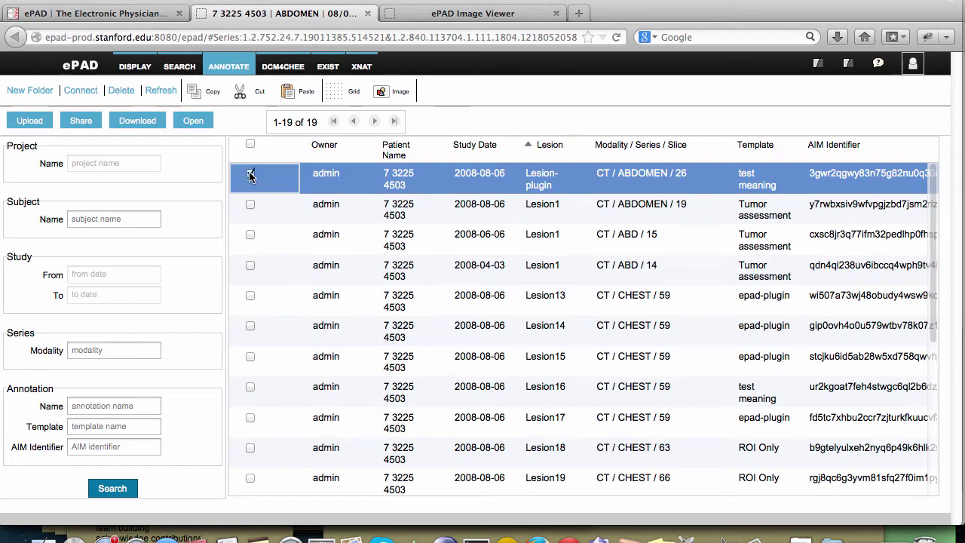
click(155, 121)
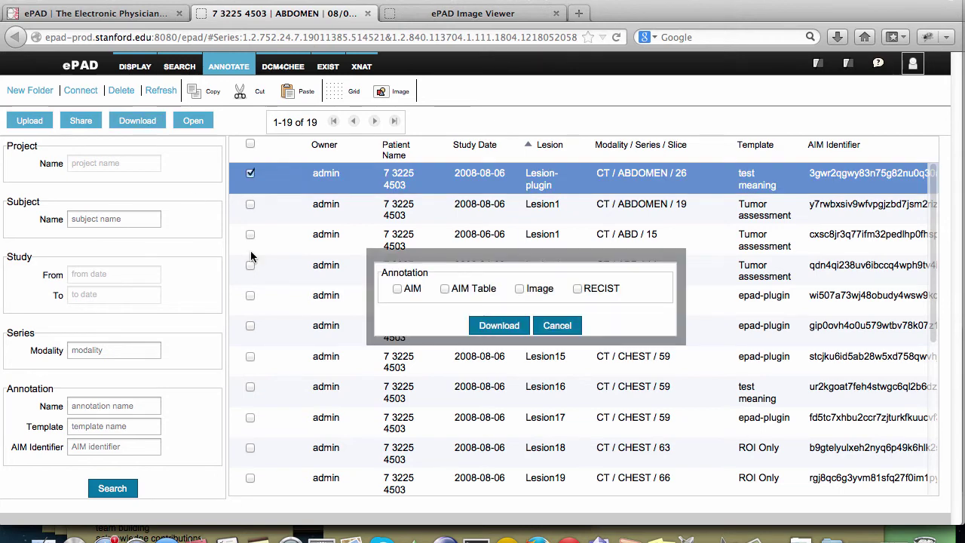
click(446, 291)
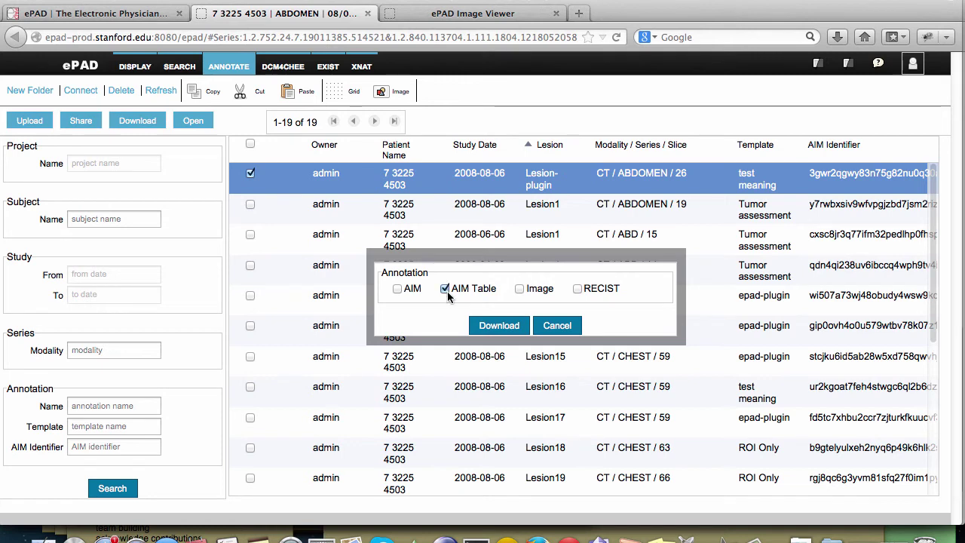
click(500, 325)
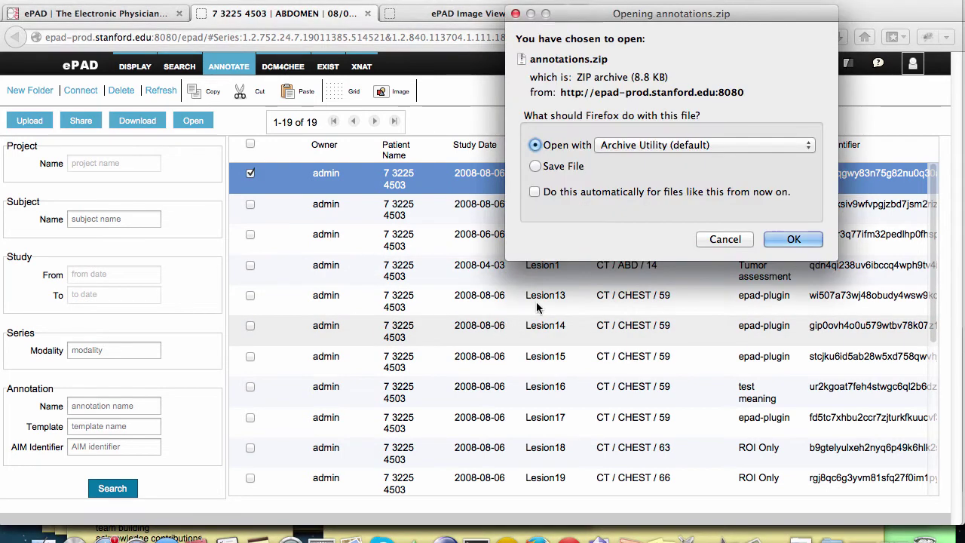
- Save the download as annotations(6).zip, open it, and show the Downloads folder in Finder
click(535, 166)
click(786, 240)
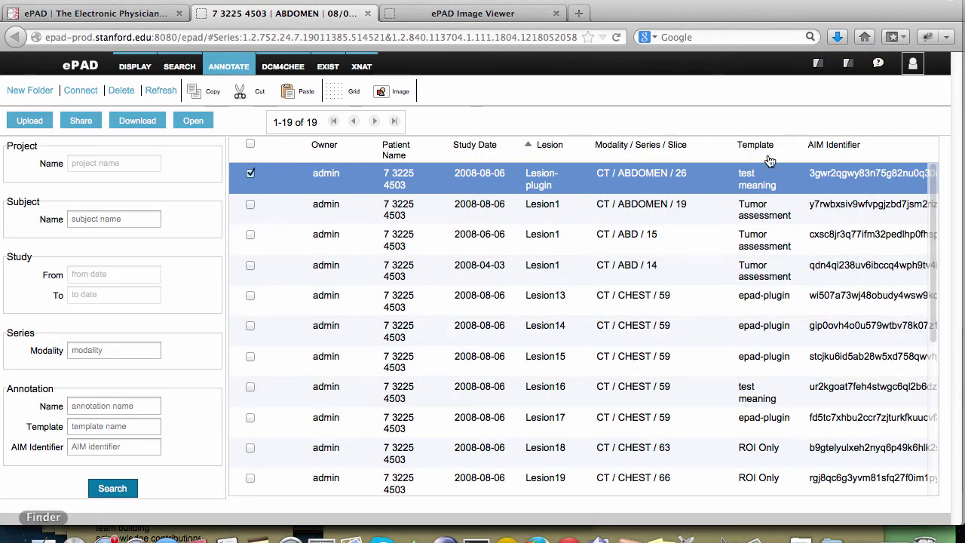
click(835, 35)
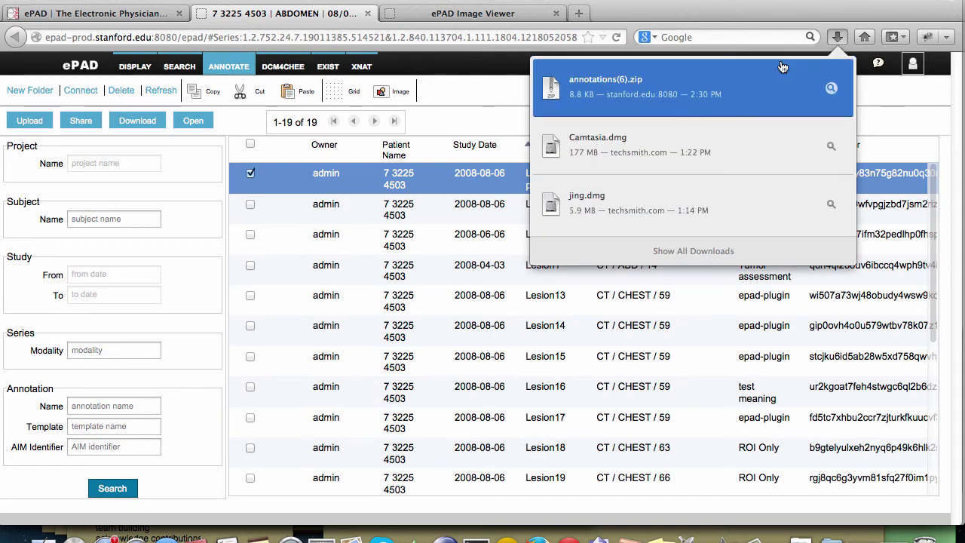
click(675, 81)
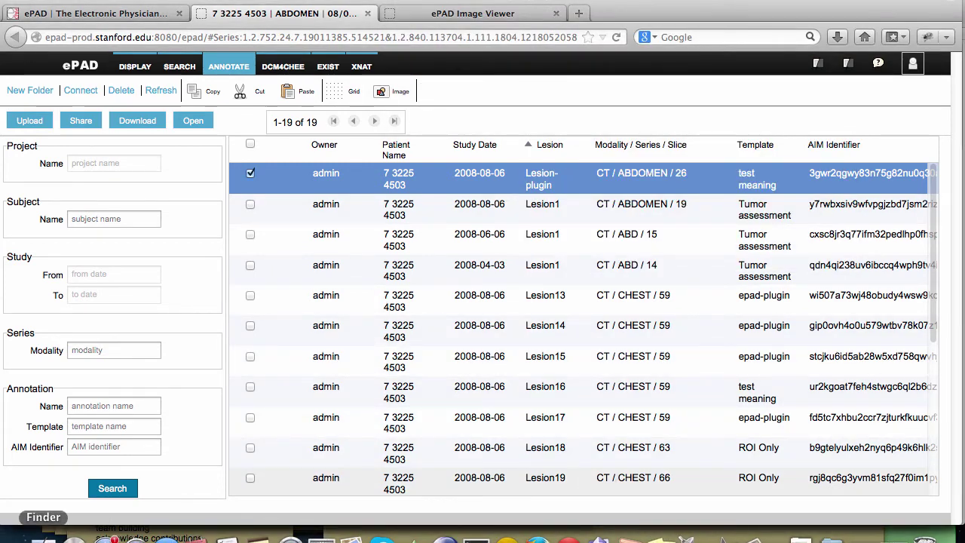
click(58, 537)
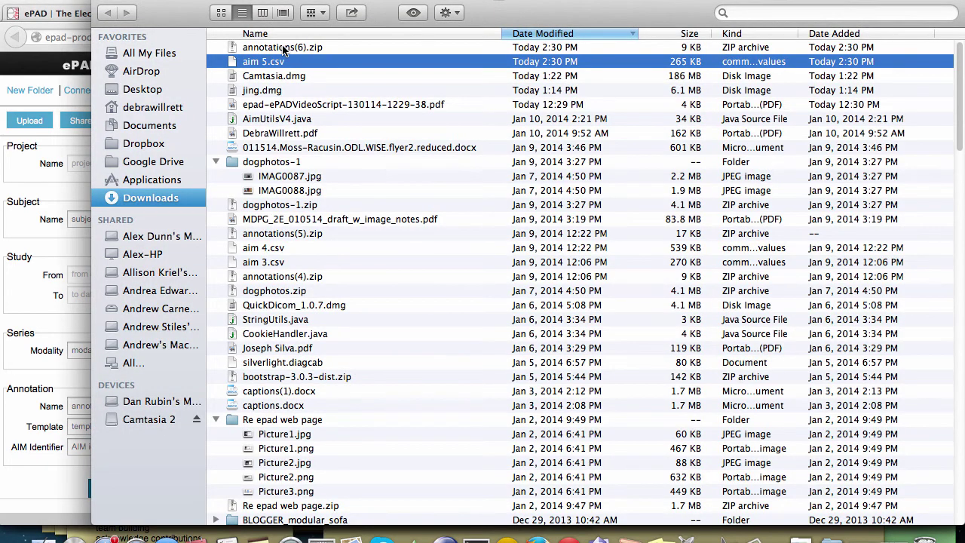
- Open aim 5.csv from the Downloads folder in Excel
click(282, 47)
click(265, 63)
double_click(266, 63)
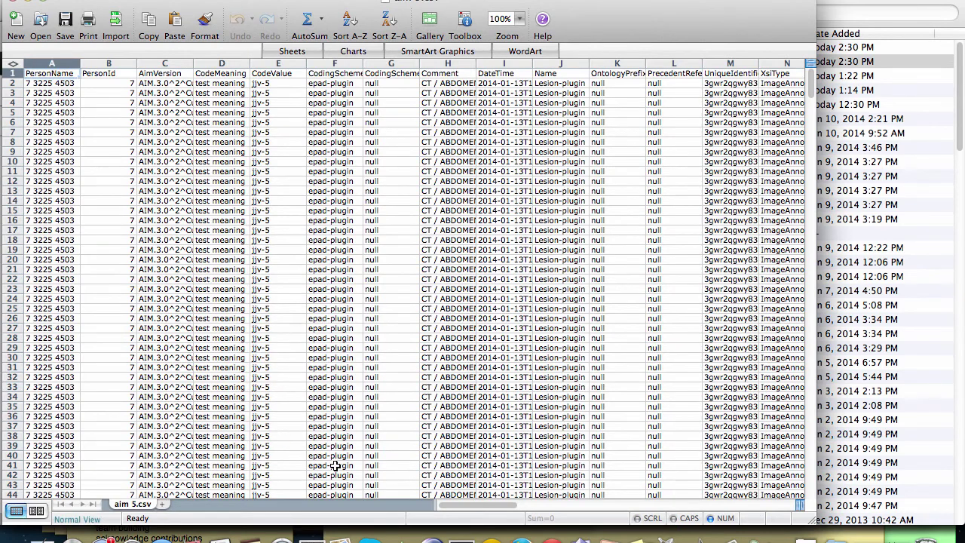
- Widen columns AU and AV to show full calculation values and labels, then scroll down the rows
drag(478, 505, 720, 507)
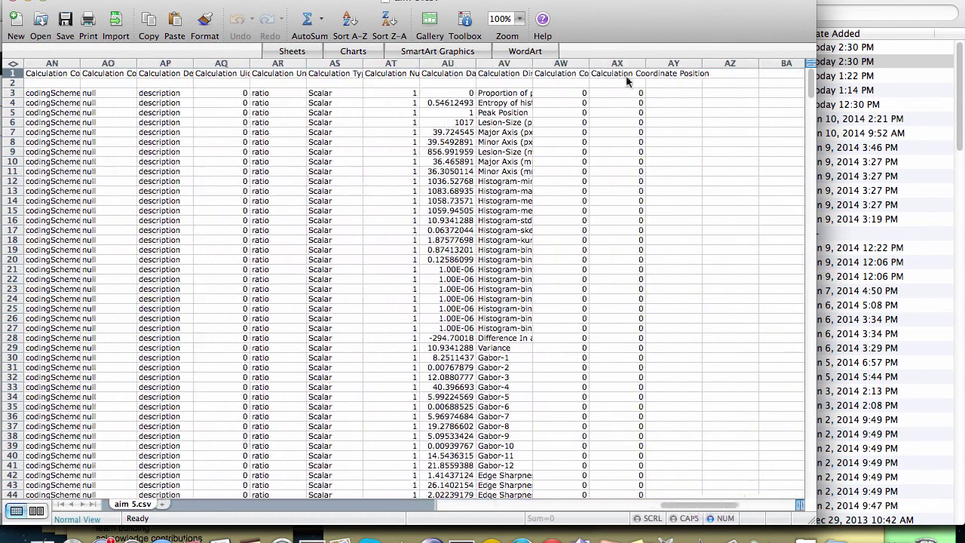
drag(533, 63, 616, 52)
drag(474, 59, 518, 59)
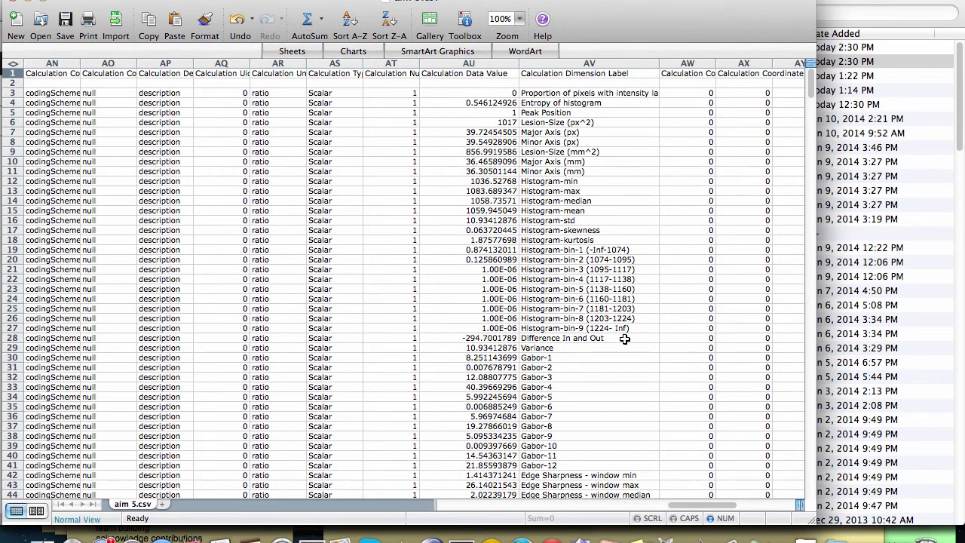
scroll(689, 329, down, 5)
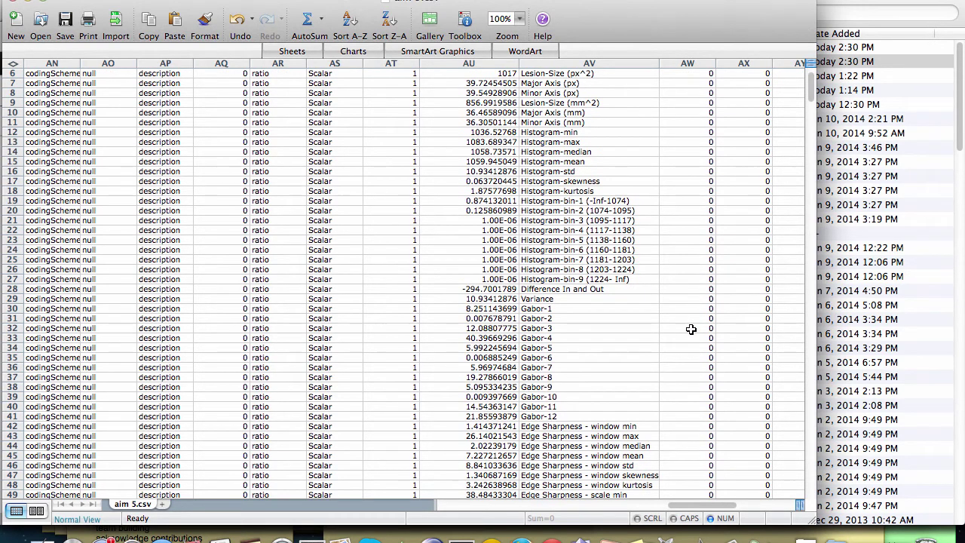
scroll(689, 330, down, 5)
scroll(716, 325, down, 12)
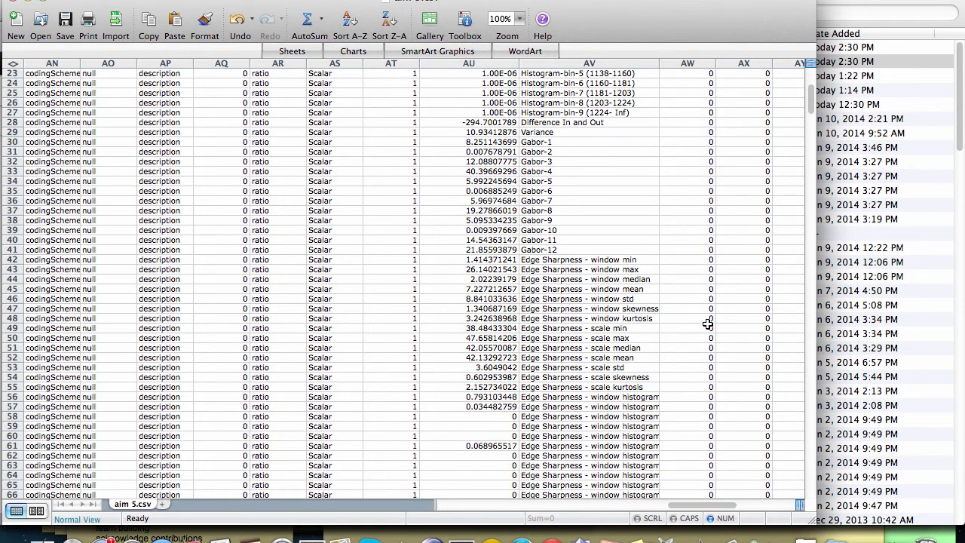
scroll(709, 320, down, 17)
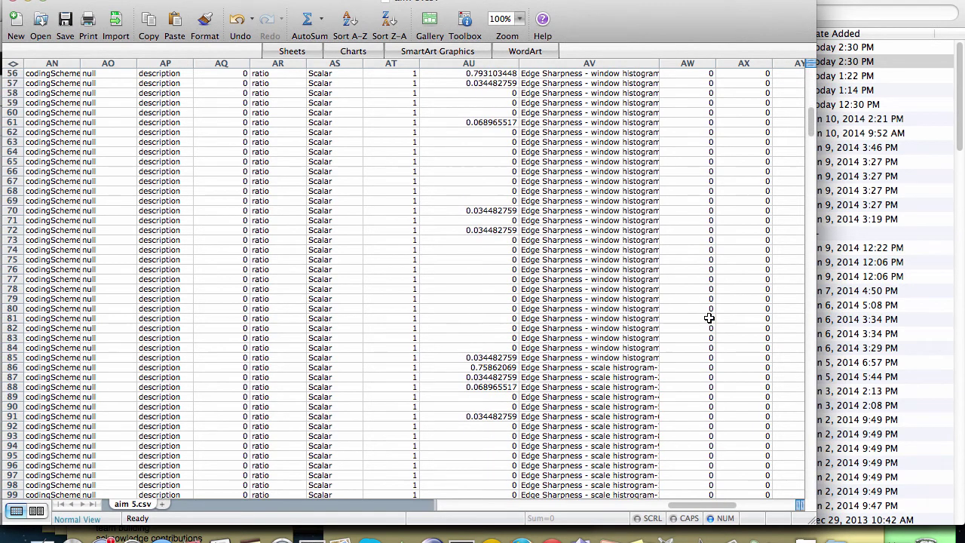
scroll(713, 317, down, 11)
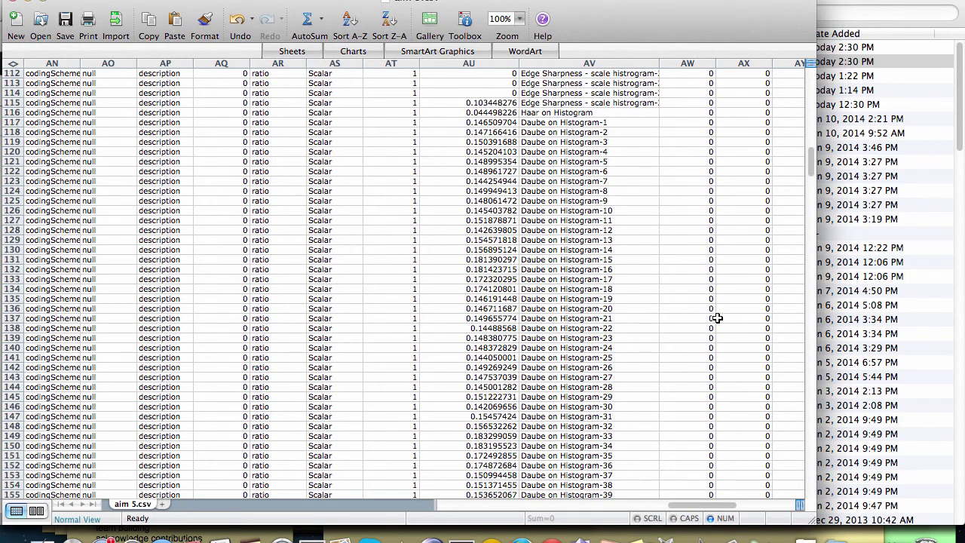
scroll(706, 312, down, 1)
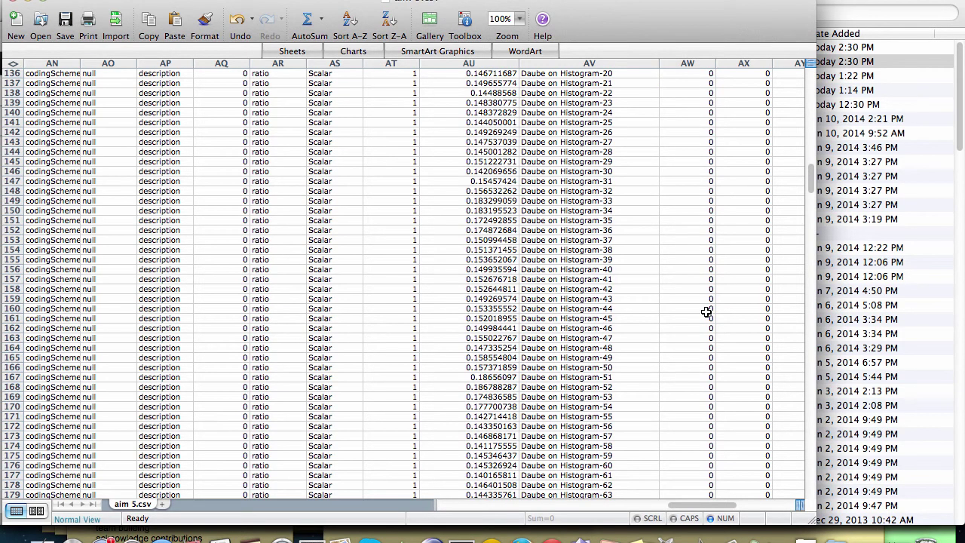
scroll(706, 311, down, 10)
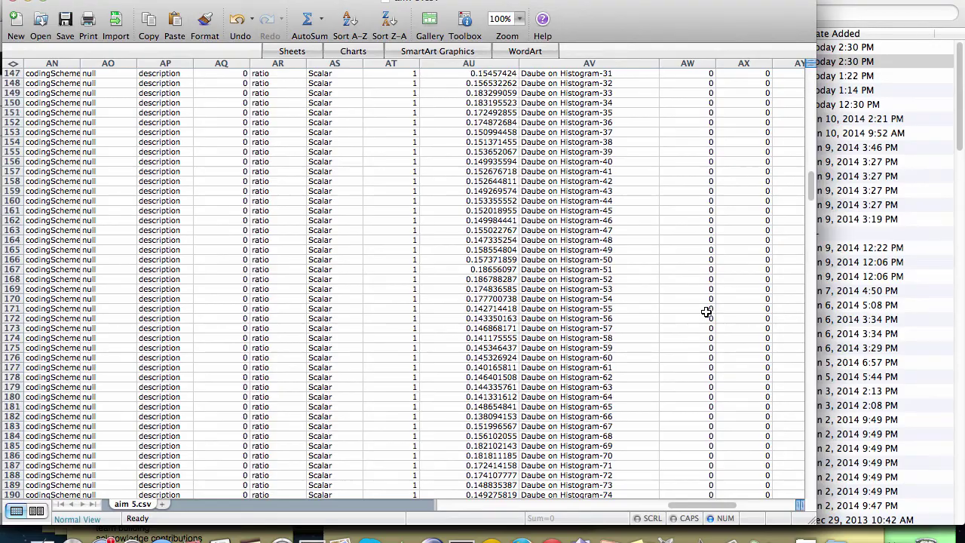